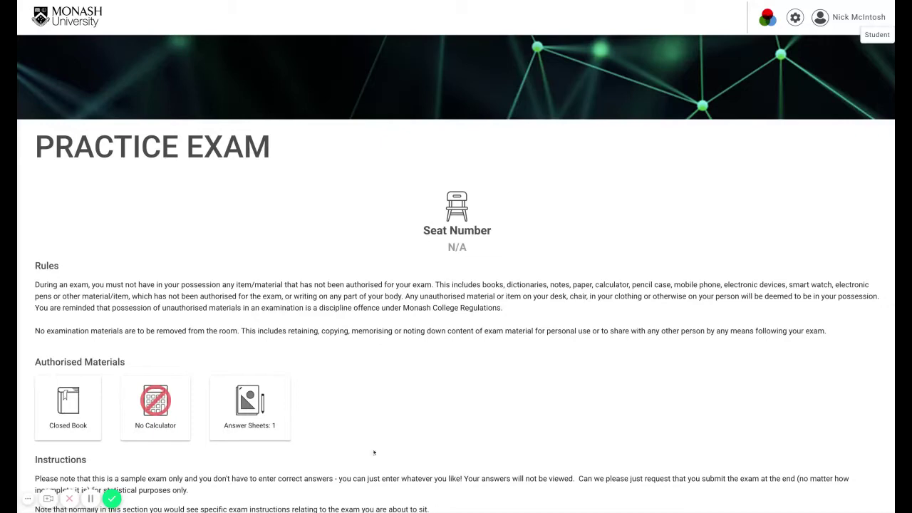
Point out the Rules, Authorised Materials and Instructions headings and the 1 answer sheet allowance.
scroll(513, 292, down, 2)
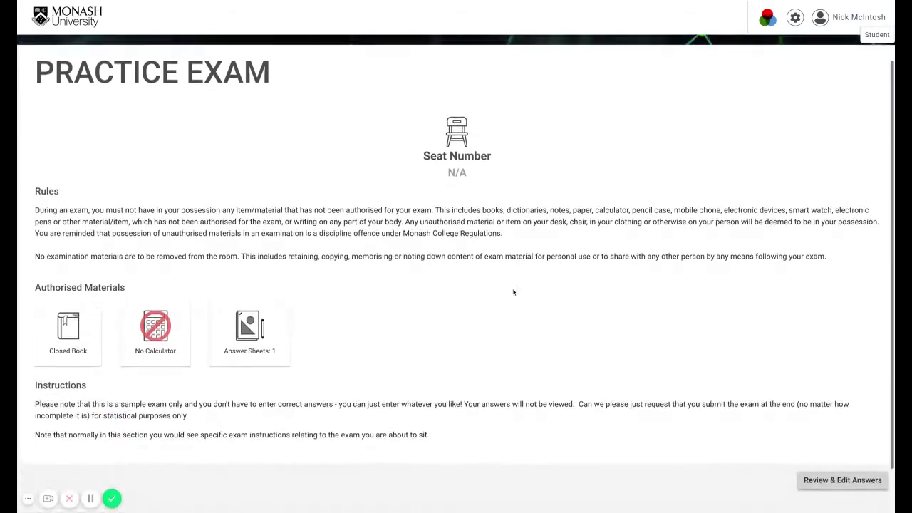
scroll(456, 263, up, 1)
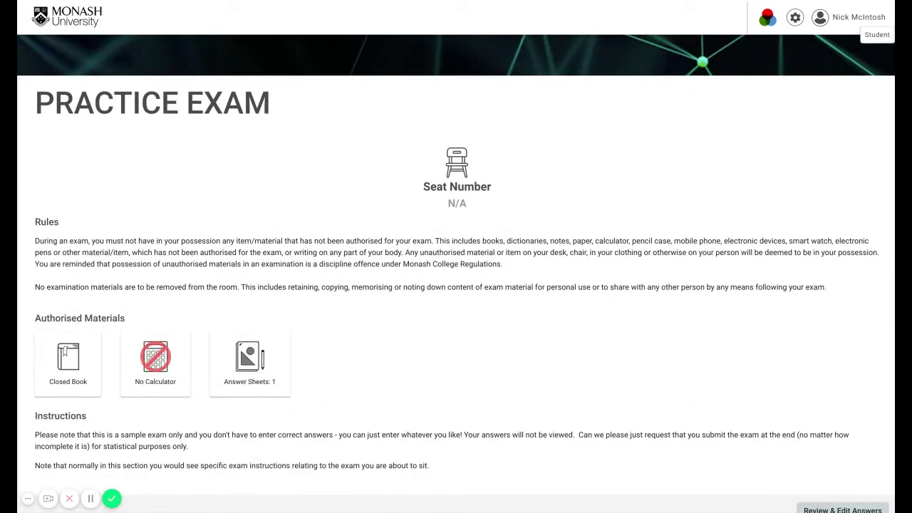
double_click(46, 221)
triple_click(76, 318)
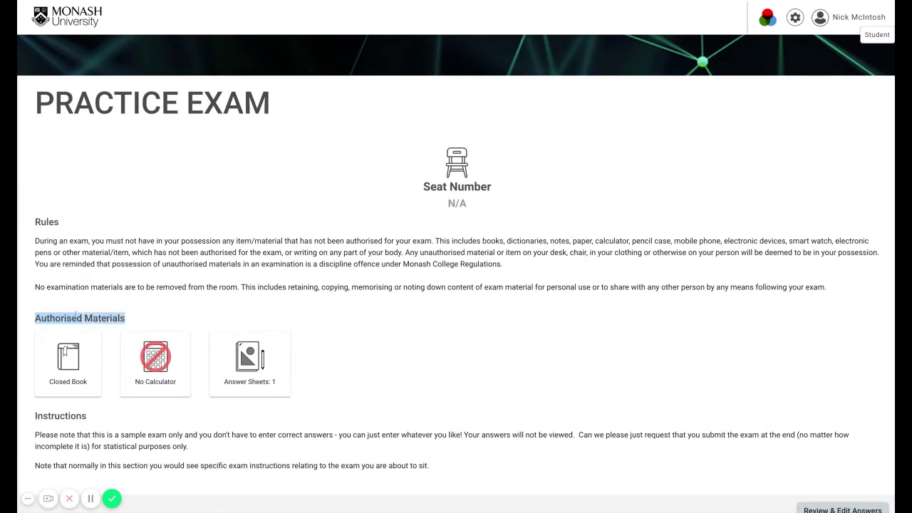
double_click(61, 415)
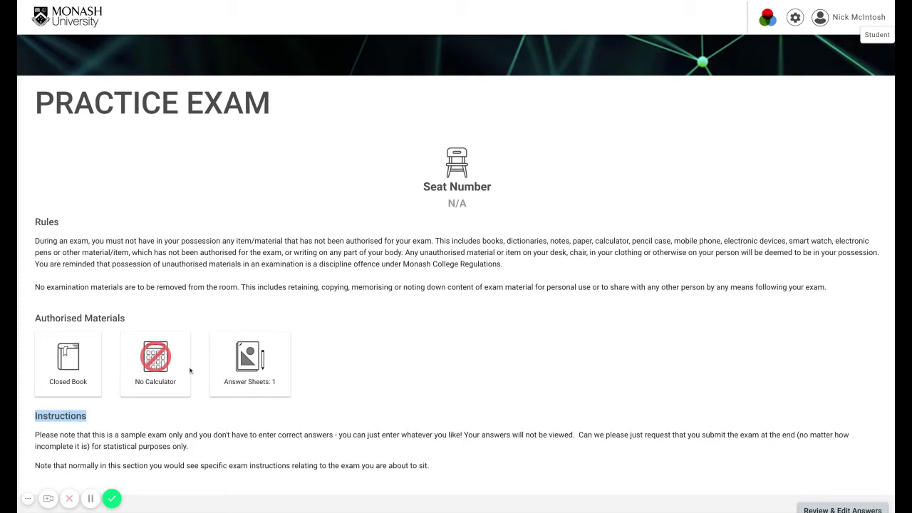
triple_click(248, 381)
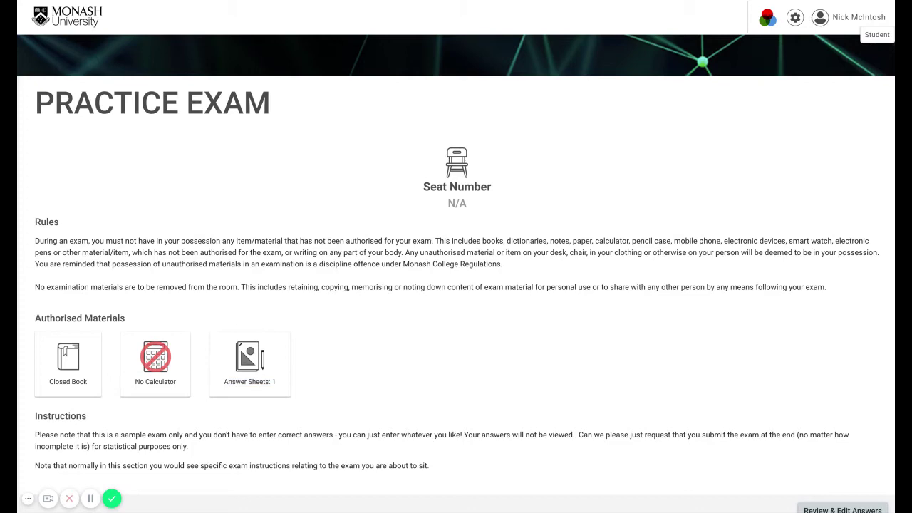
scroll(684, 396, down, 2)
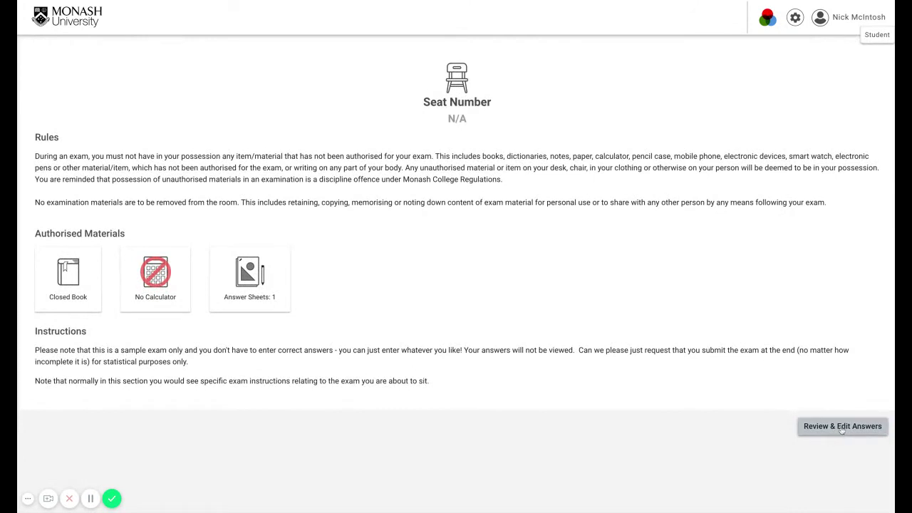
Start reviewing the exam and highlight the line about answering all questions.
click(842, 428)
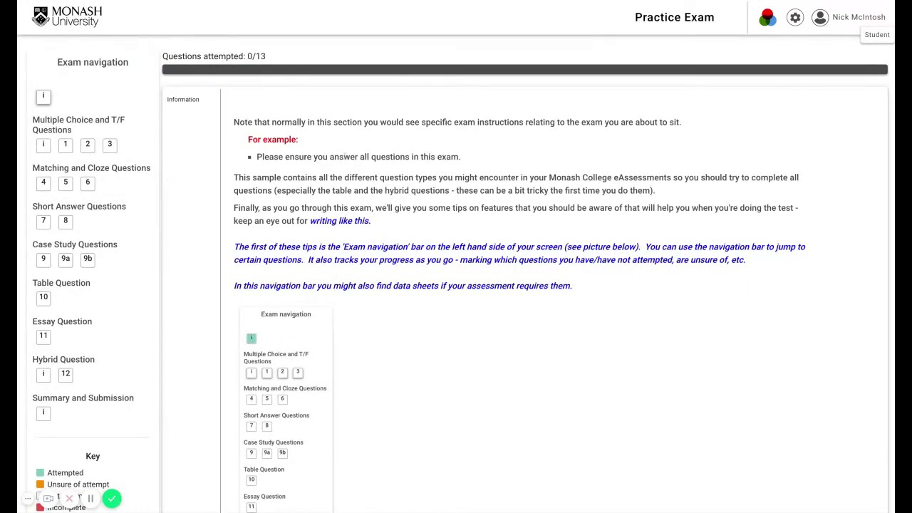
triple_click(345, 156)
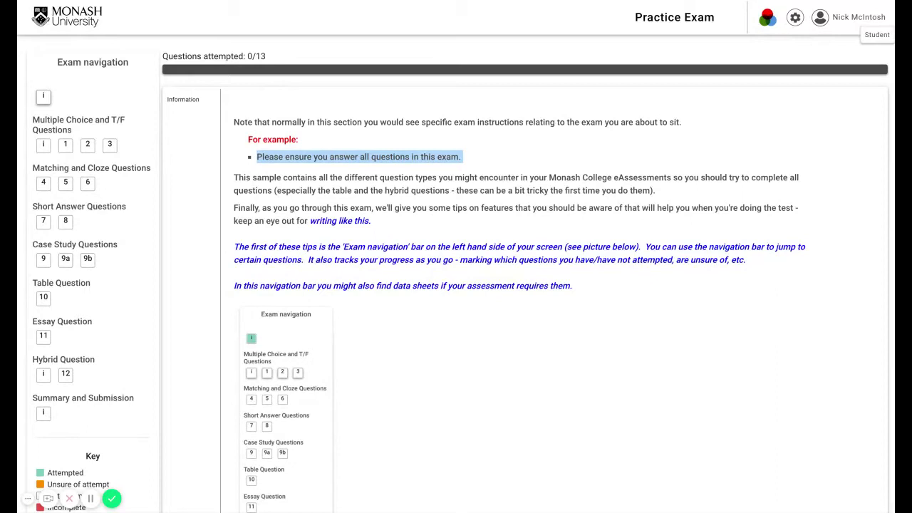
click(491, 203)
Highlight the Multiple Choice, Matching/Cloze, Table and Hybrid sections and the 'Exam navigation' tip.
drag(32, 119, 74, 131)
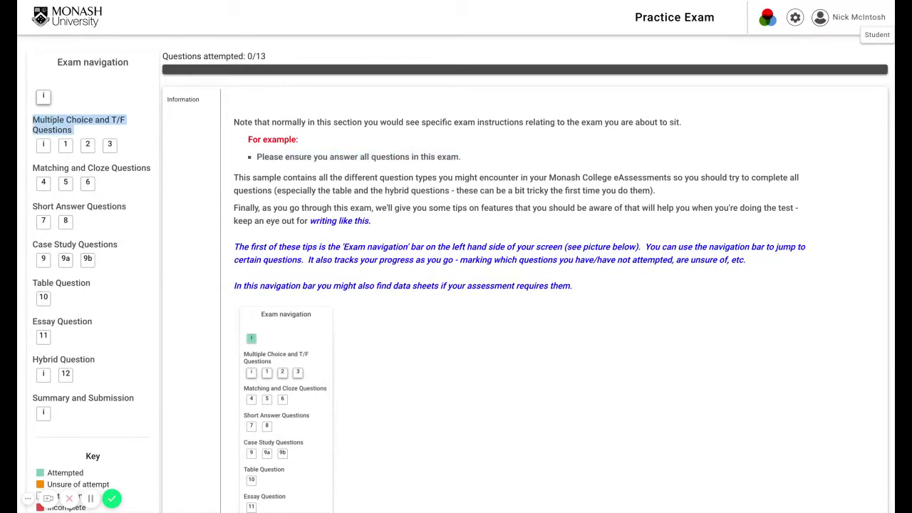
drag(32, 167, 151, 168)
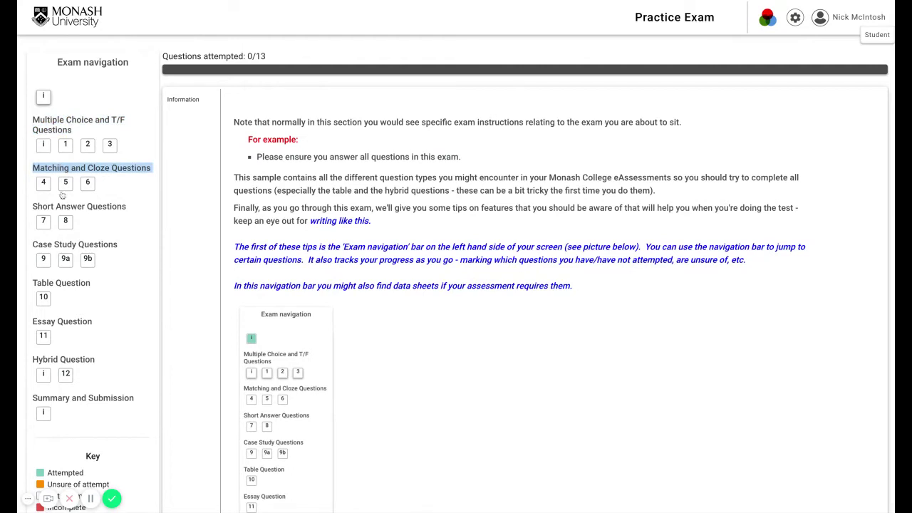
drag(32, 282, 91, 284)
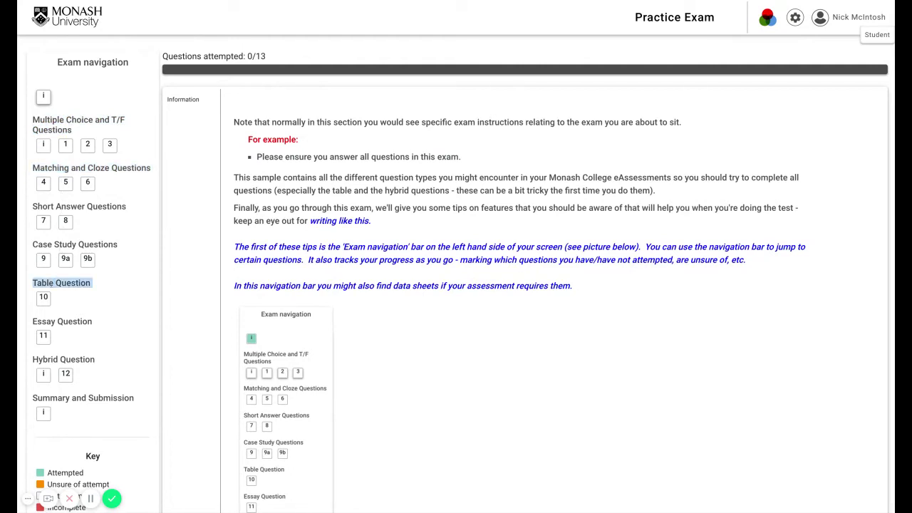
triple_click(54, 359)
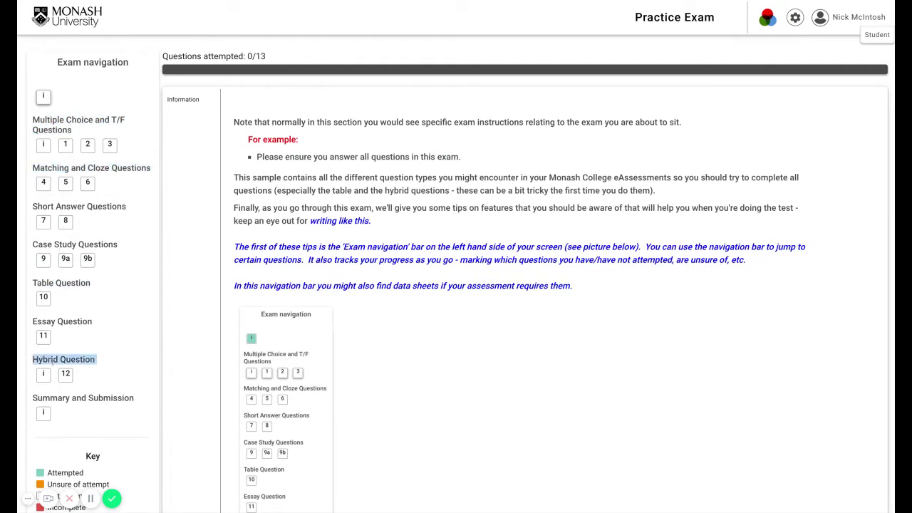
click(98, 354)
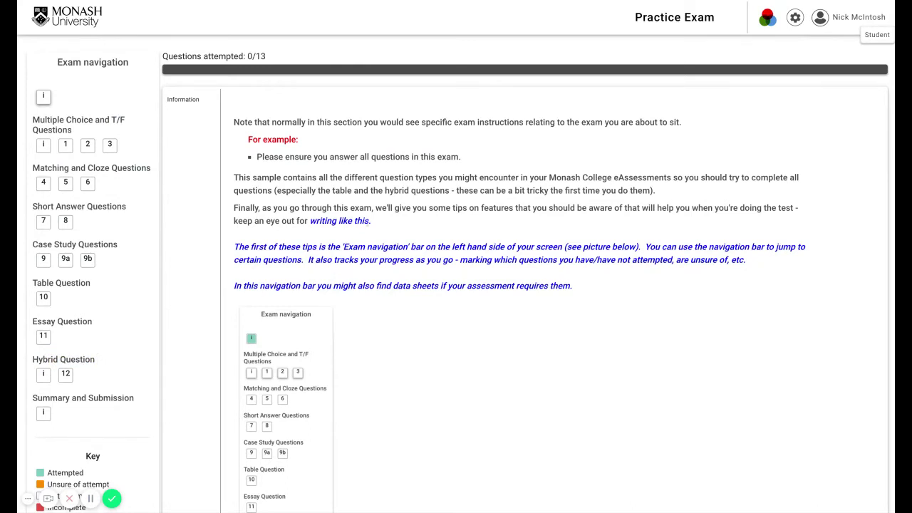
drag(370, 221, 310, 221)
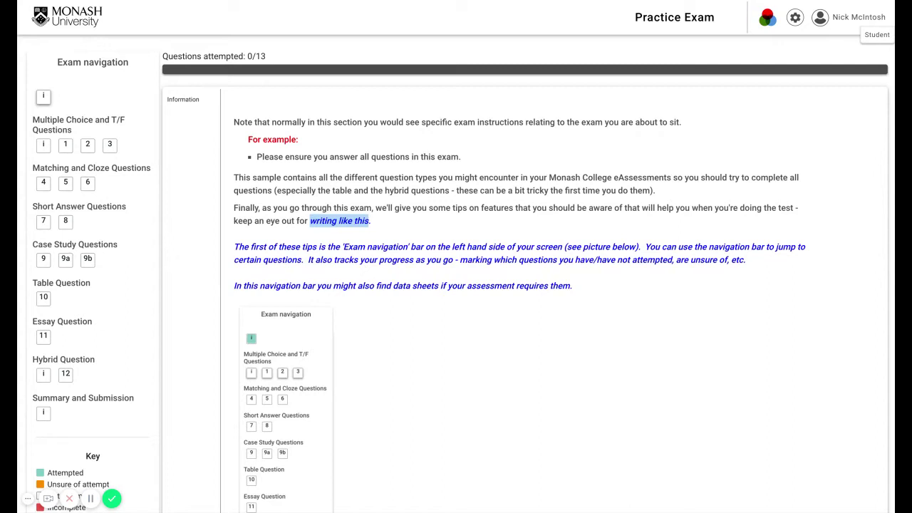
drag(411, 247, 344, 247)
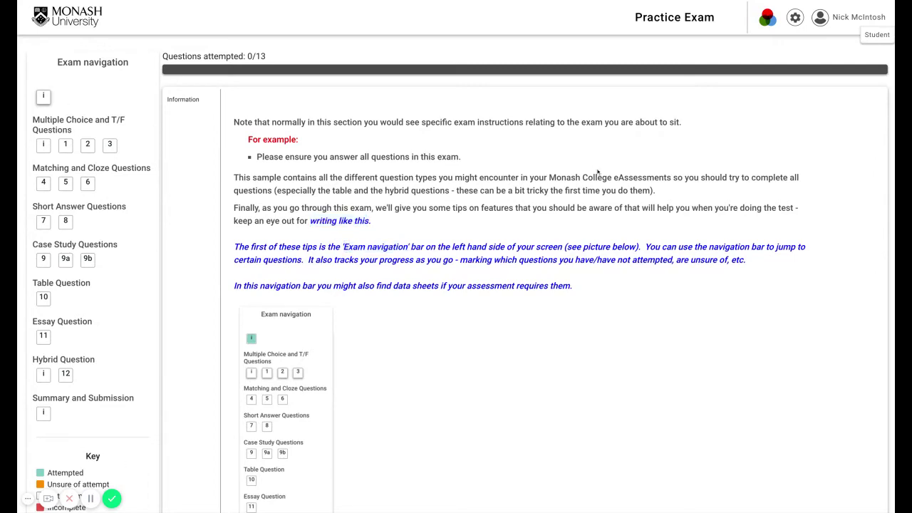
Go to exam page 2 and highlight 'The Unsure button:' heading.
scroll(597, 171, down, 5)
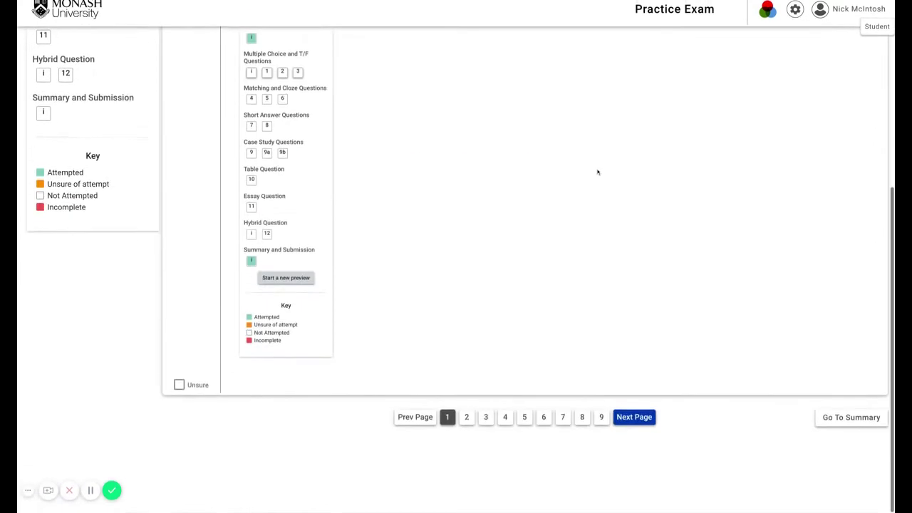
click(467, 426)
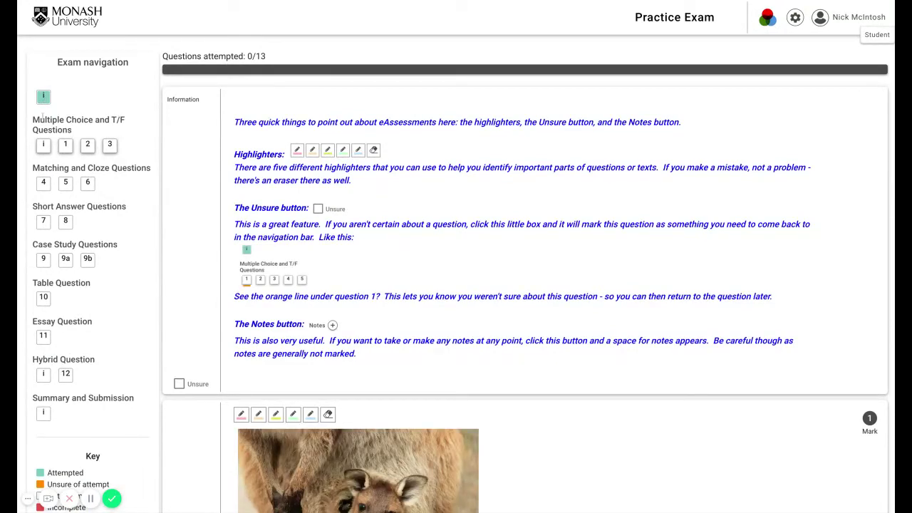
scroll(41, 107, down, 2)
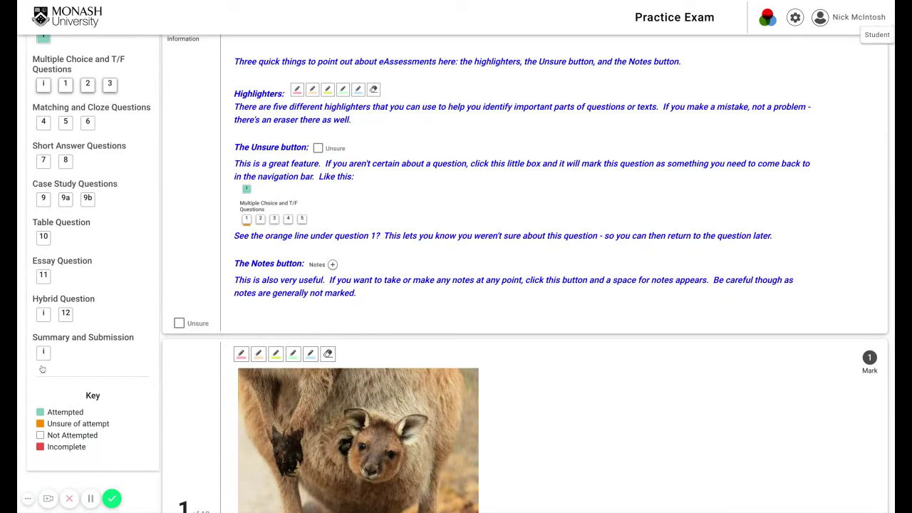
scroll(73, 282, up, 1)
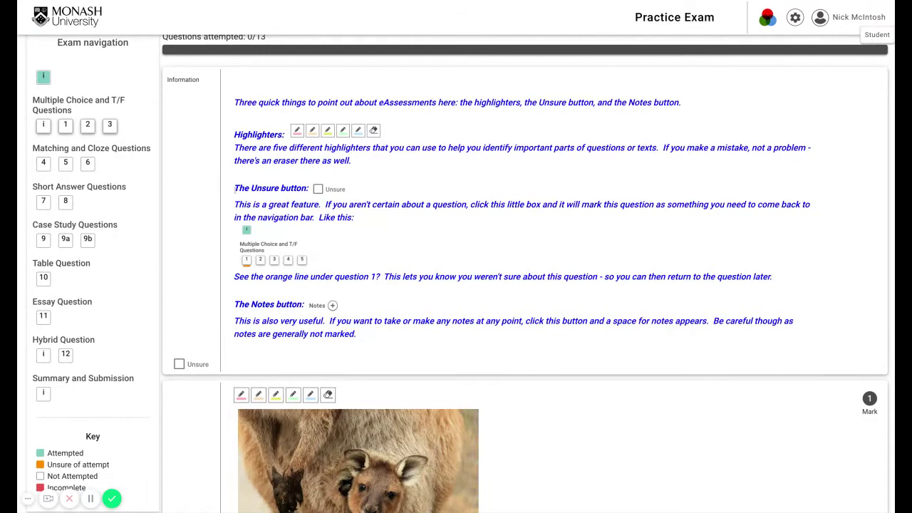
drag(235, 188, 308, 188)
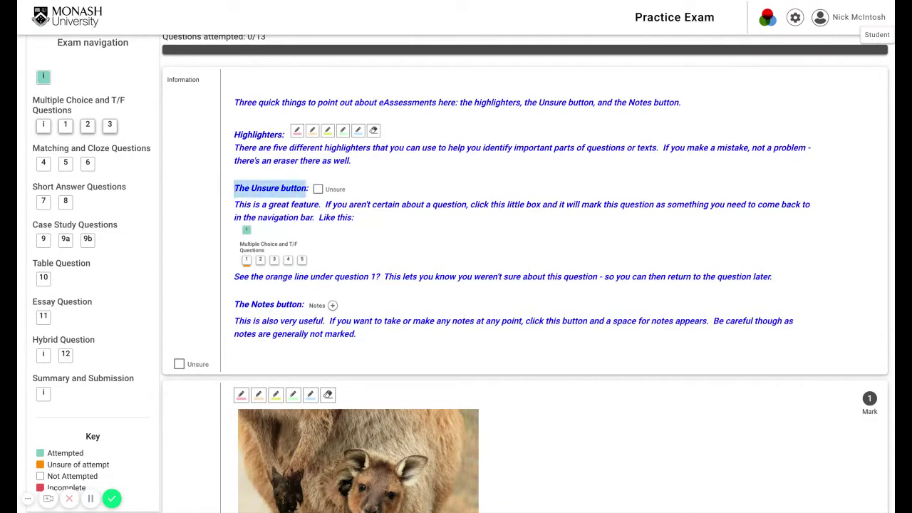
Mark question 1 as Unsure.
click(236, 186)
scroll(233, 186, down, 4)
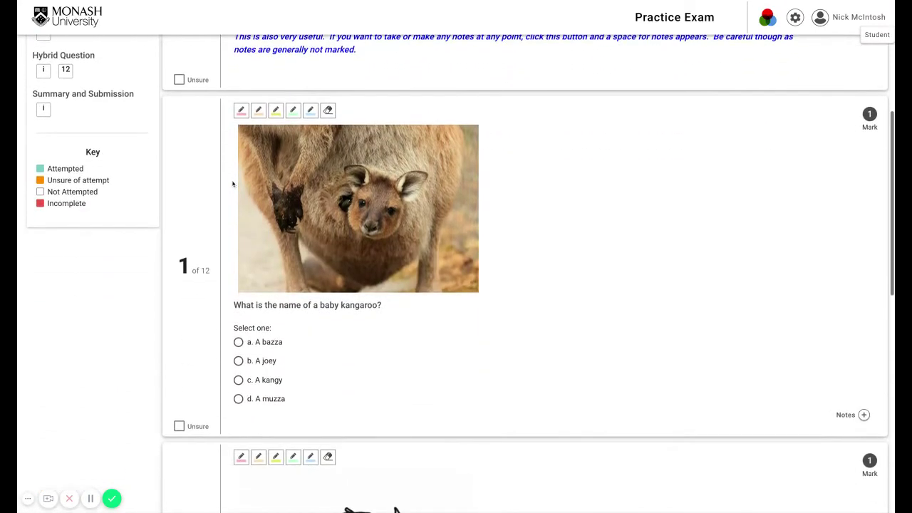
click(179, 427)
scroll(120, 401, up, 3)
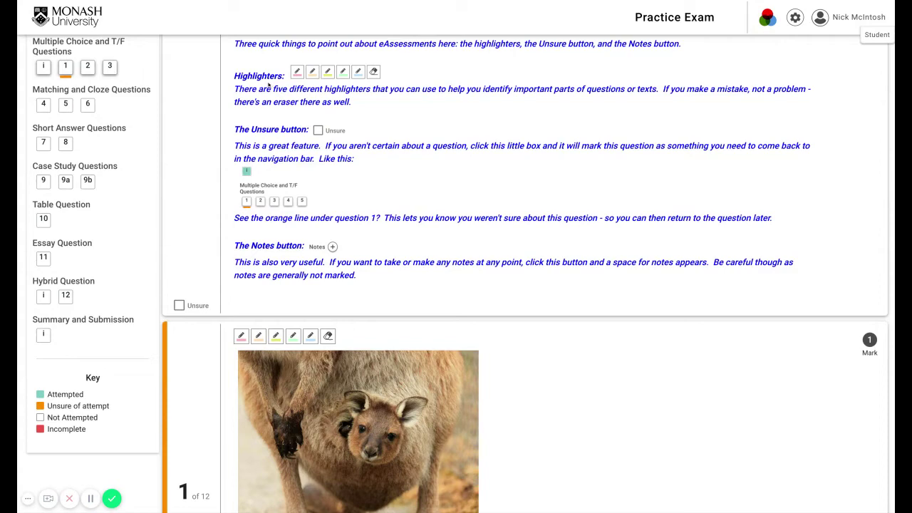
Highlight 'baby kangaroo' in yellow.
click(275, 336)
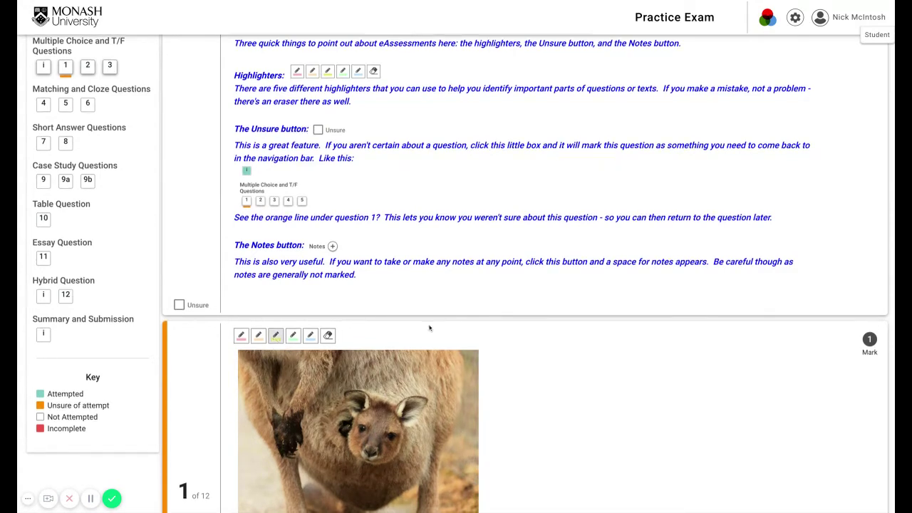
scroll(428, 325, down, 3)
drag(378, 300, 320, 300)
Add the note 'helpful notes' to question 1 and collapse the notes area.
click(864, 410)
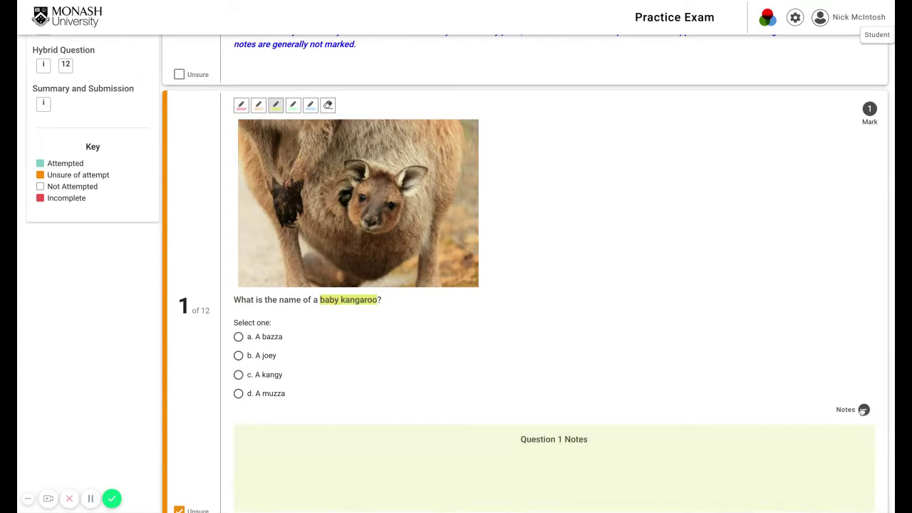
text(he)
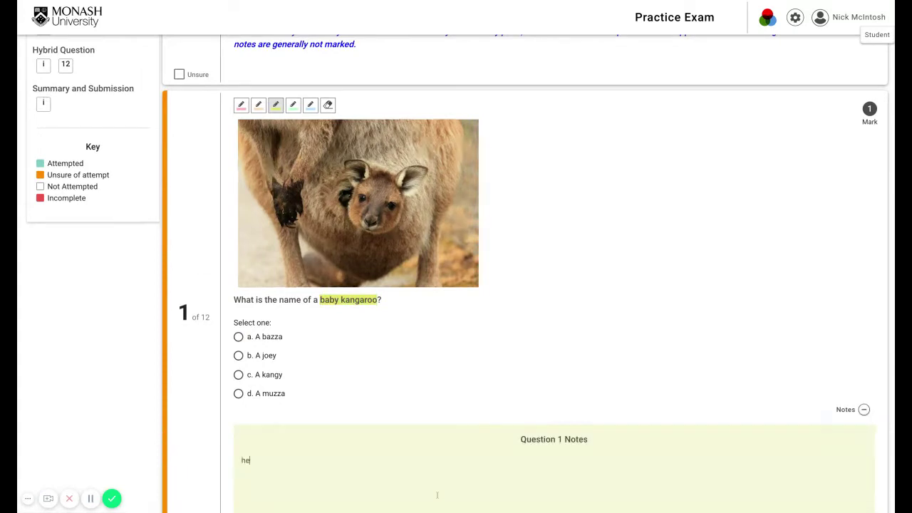
text(lpful notes)
click(863, 409)
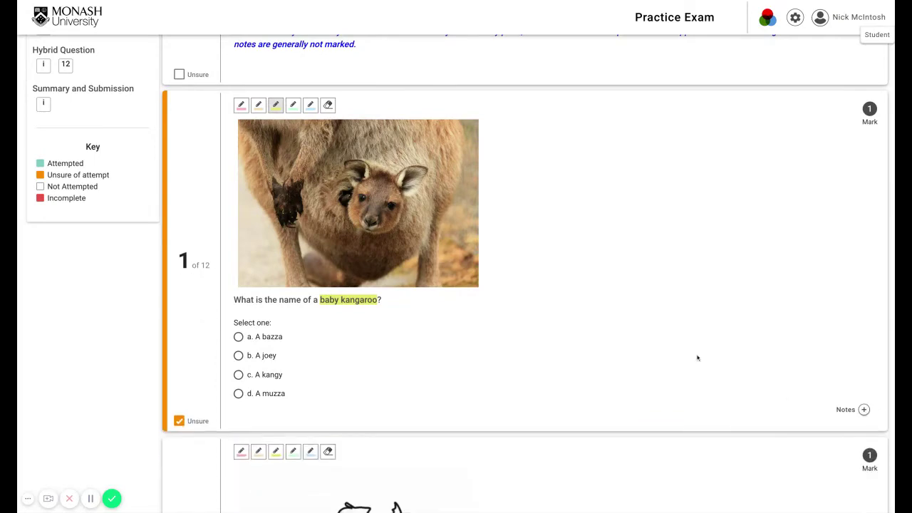
On page 3, drop New South Wales into the map's top box and pick Darwin for Northern Territory.
scroll(697, 358, down, 7)
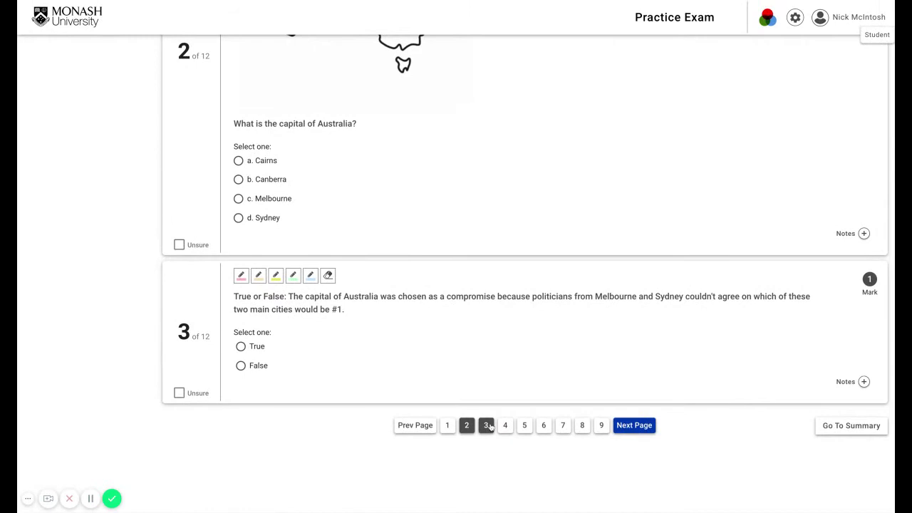
click(486, 425)
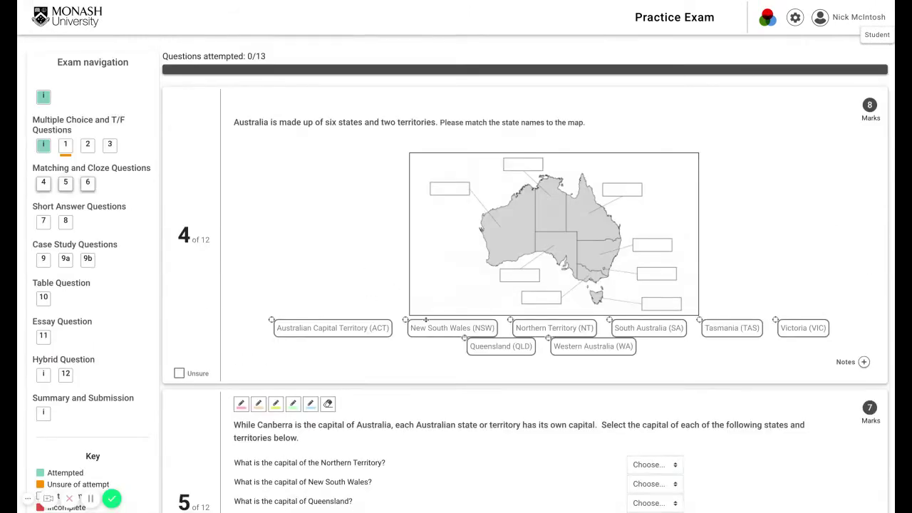
drag(428, 326, 572, 196)
drag(417, 318, 509, 156)
scroll(798, 238, down, 3)
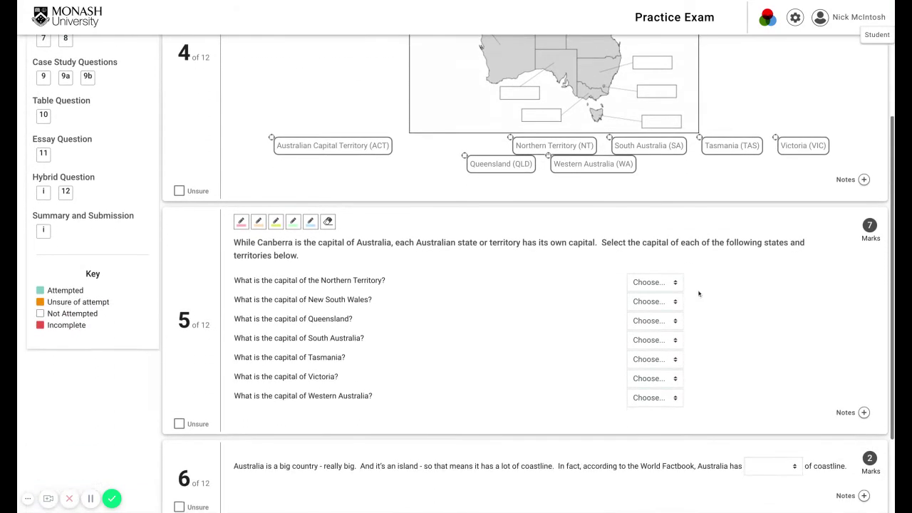
key(Down)
scroll(676, 284, down, 2)
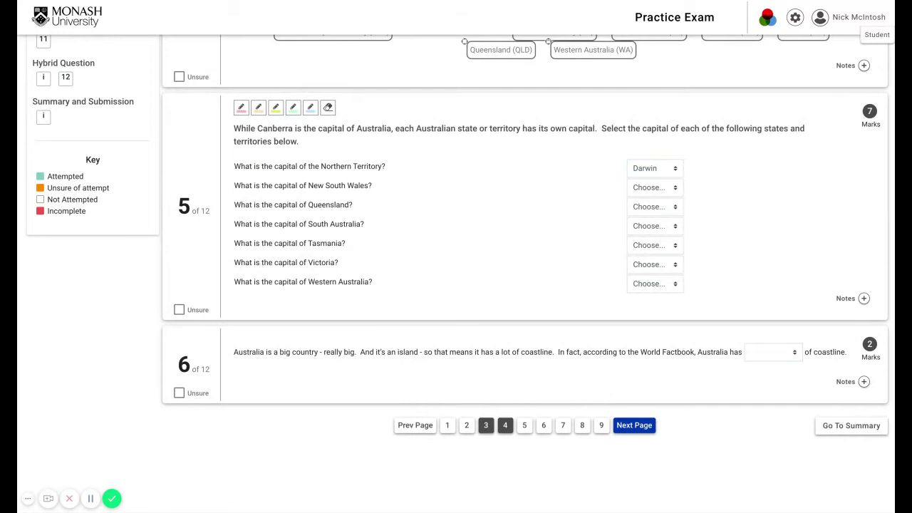
On page 4, answer question 7 with 'write your answer'.
click(505, 424)
click(249, 183)
text(w)
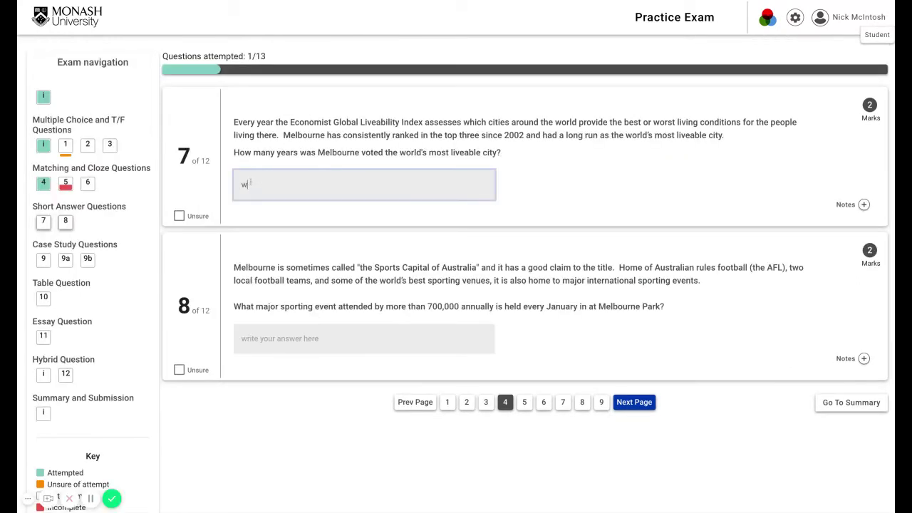
text(rite your answer)
On page 5, answer the BBQ arrival-time question with 'space provided'.
click(525, 403)
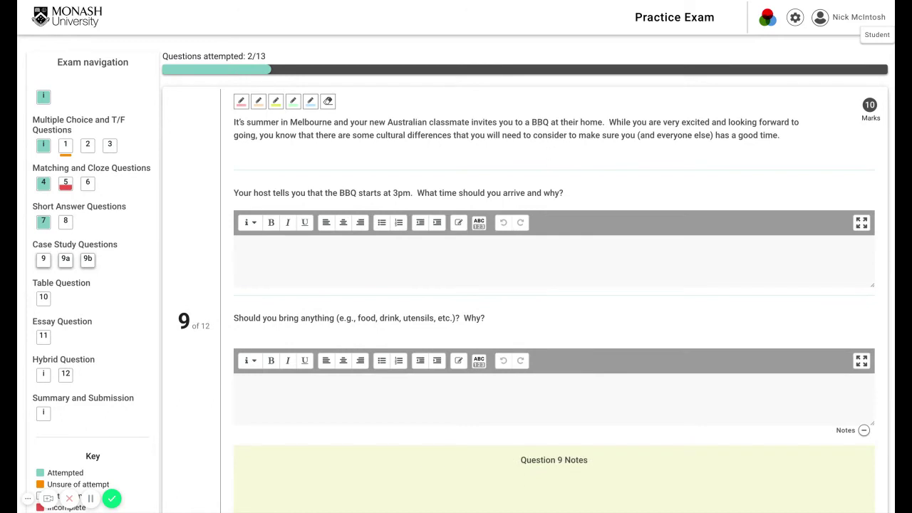
double_click(540, 122)
double_click(447, 192)
click(287, 319)
double_click(287, 318)
click(311, 268)
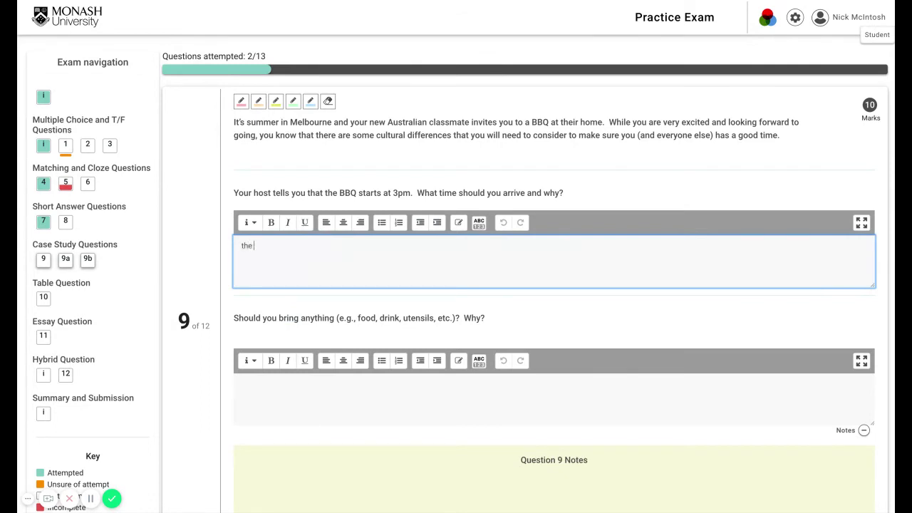
text(space provided)
scroll(349, 176, down, 2)
click(544, 426)
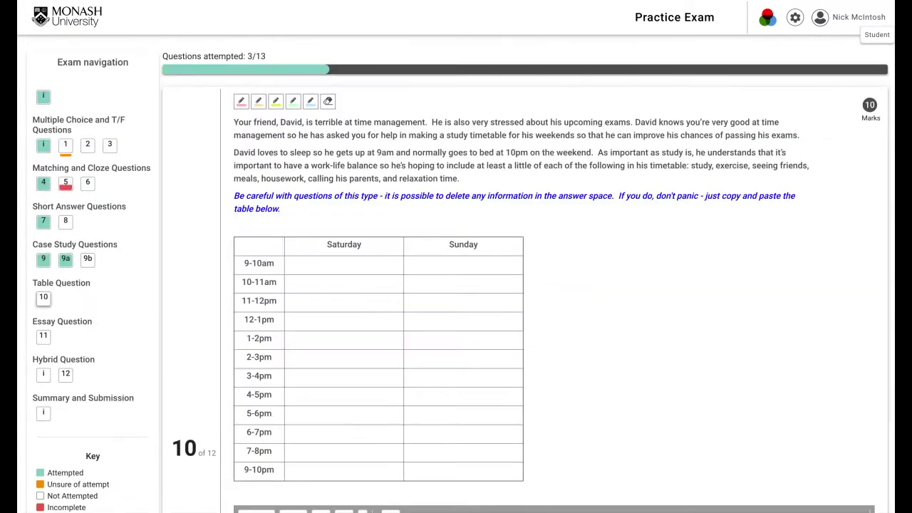
Clear the existing timetable out of question 10's answer box.
scroll(516, 307, down, 5)
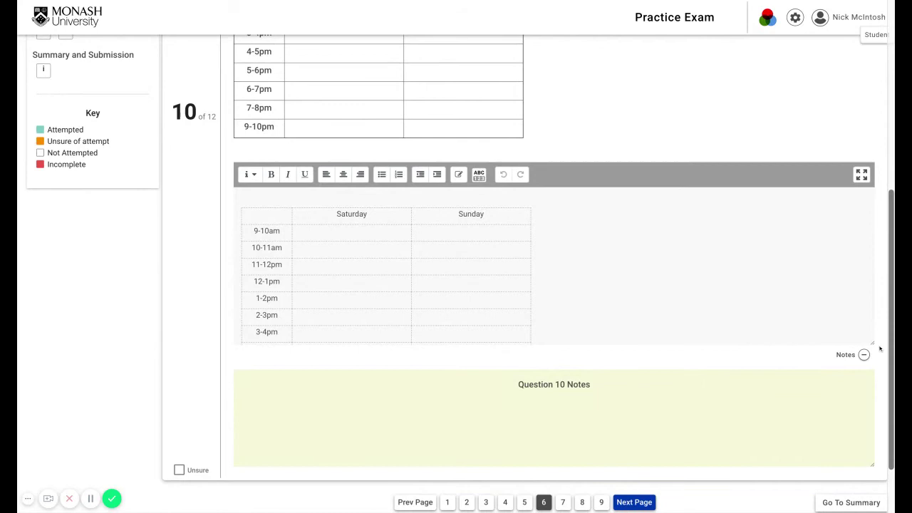
scroll(770, 292, down, 3)
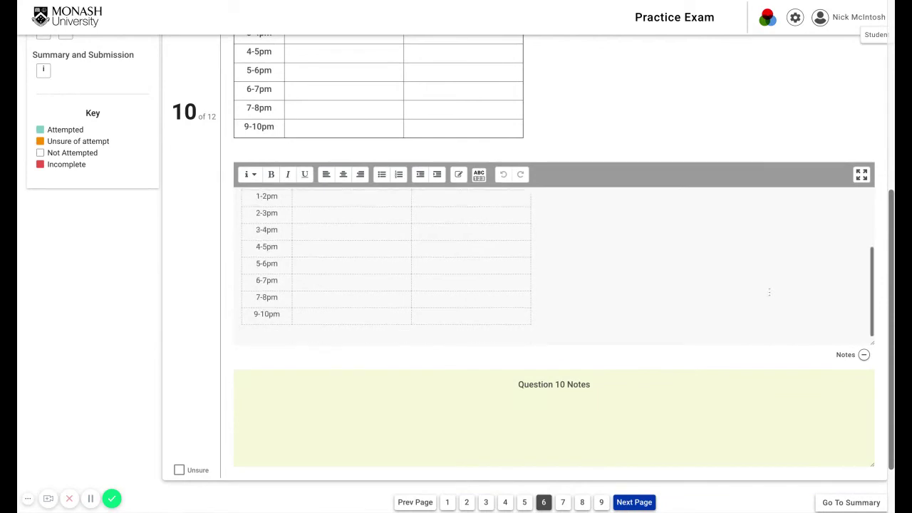
click(532, 326)
key(ctrl+a)
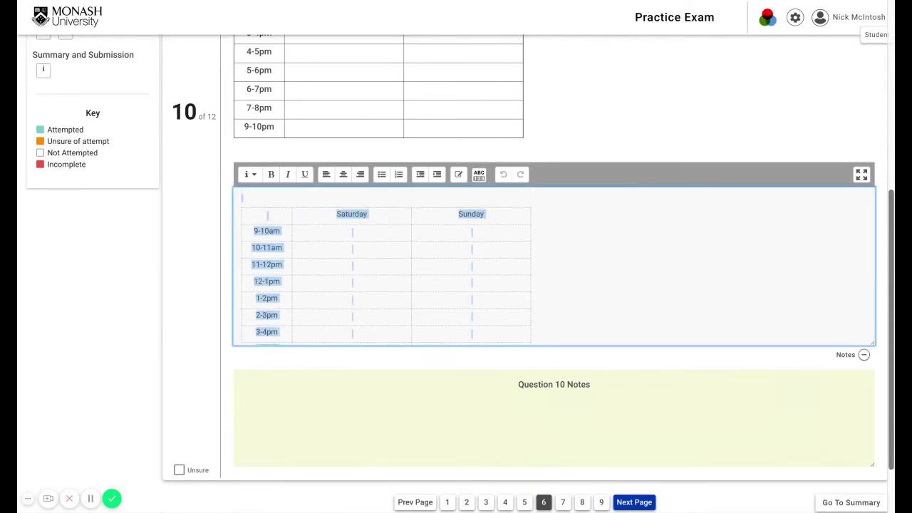
key(BackSpace)
Copy the question's timetable and paste it into the empty answer box.
scroll(610, 71, up, 1)
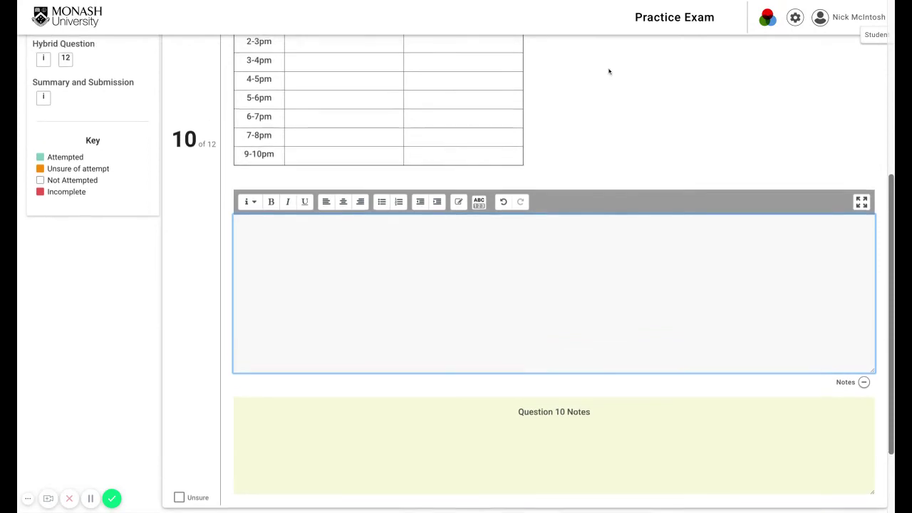
scroll(609, 72, up, 6)
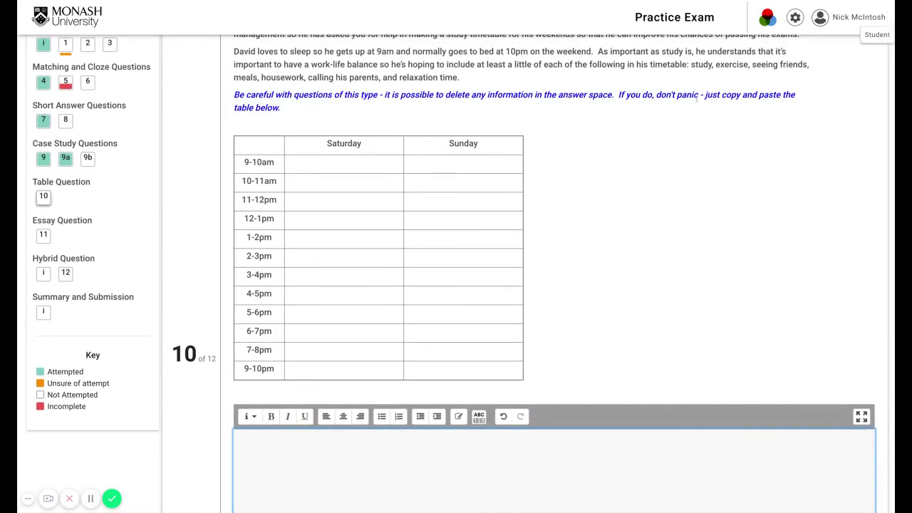
drag(698, 94, 656, 94)
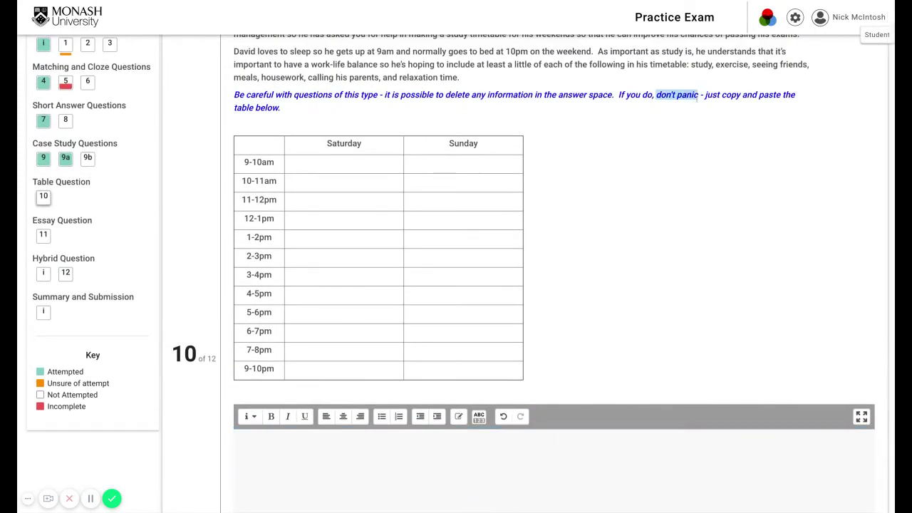
click(546, 399)
key(shift+Up)
key(shift+Up)
key(shift+Up)
key(shift+Up)
key(shift+Up)
key(shift+Up)
key(shift+Up)
key(shift+Up)
key(shift+Up)
key(shift+Up)
key(shift+Up)
key(shift+Up)
key(shift+Up)
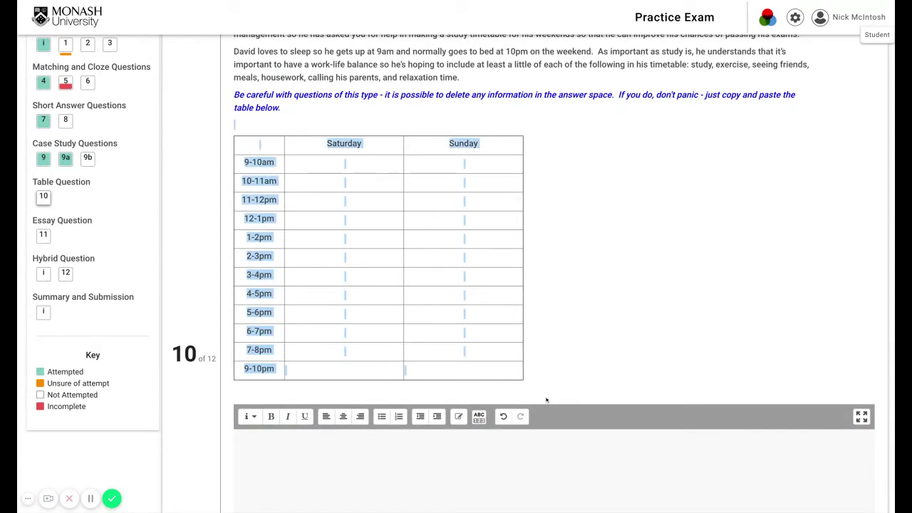
key(ctrl+c)
scroll(391, 292, down, 3)
click(309, 258)
key(ctrl+v)
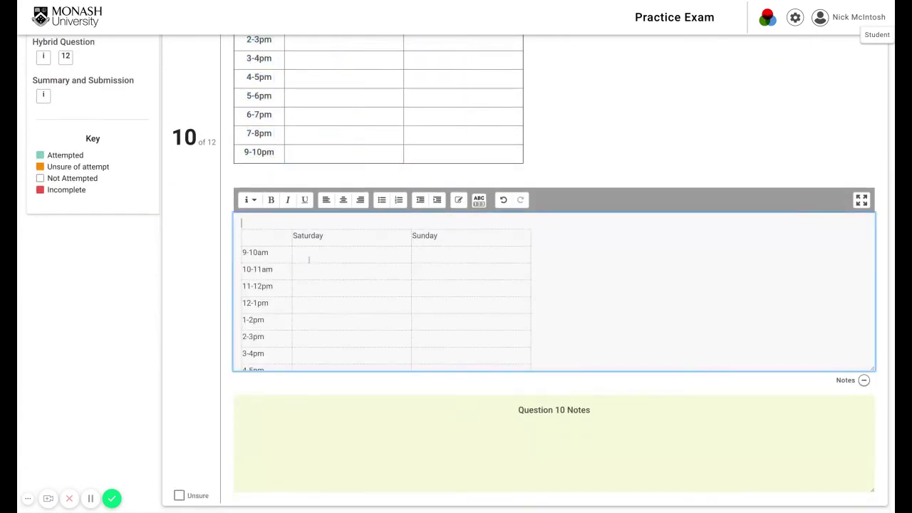
Enter 'problem solving' in the Saturday 9-10am cell.
click(349, 255)
text(problem so)
text(lving)
scroll(765, 311, down, 3)
scroll(754, 426, down, 2)
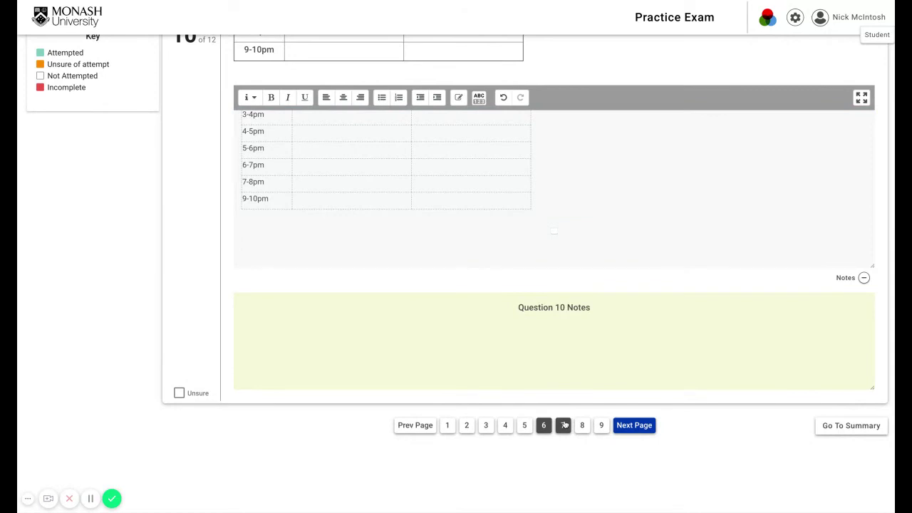
On page 7, write 'in the space provided' as the essay answer.
click(564, 425)
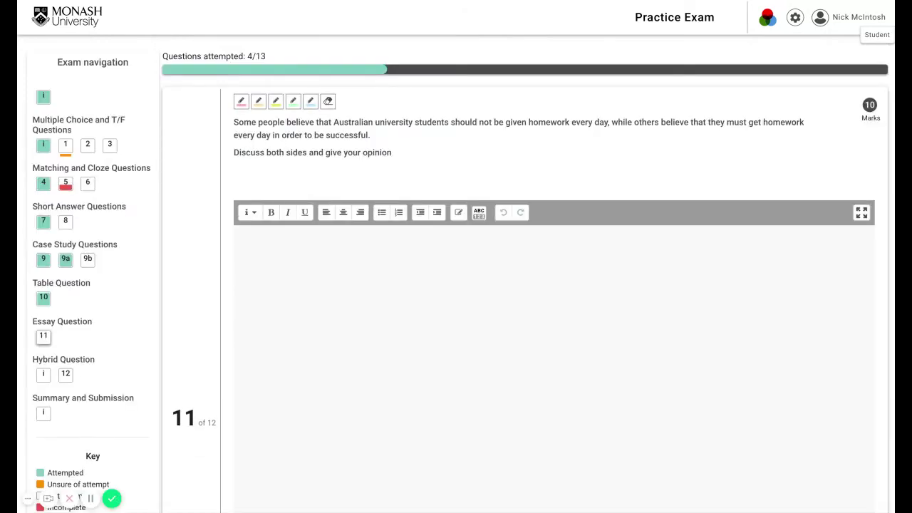
click(422, 344)
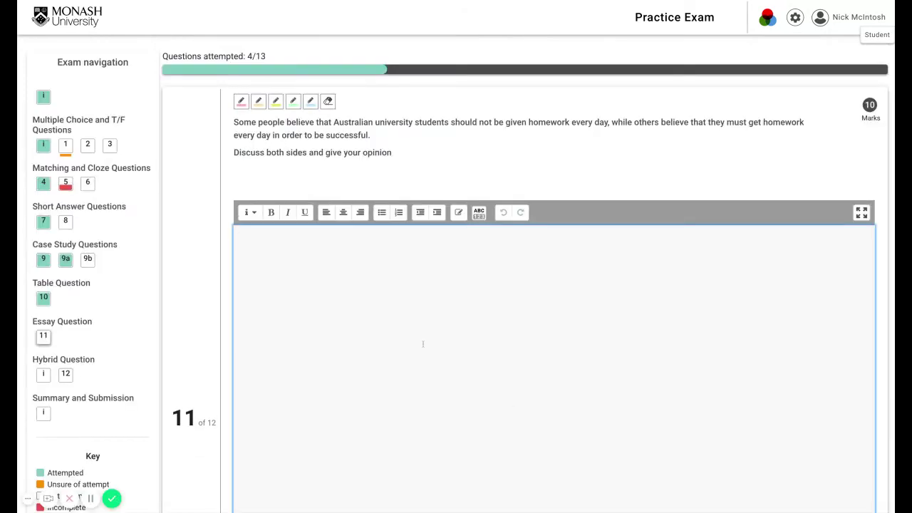
text(in the space provided)
scroll(622, 441, down, 5)
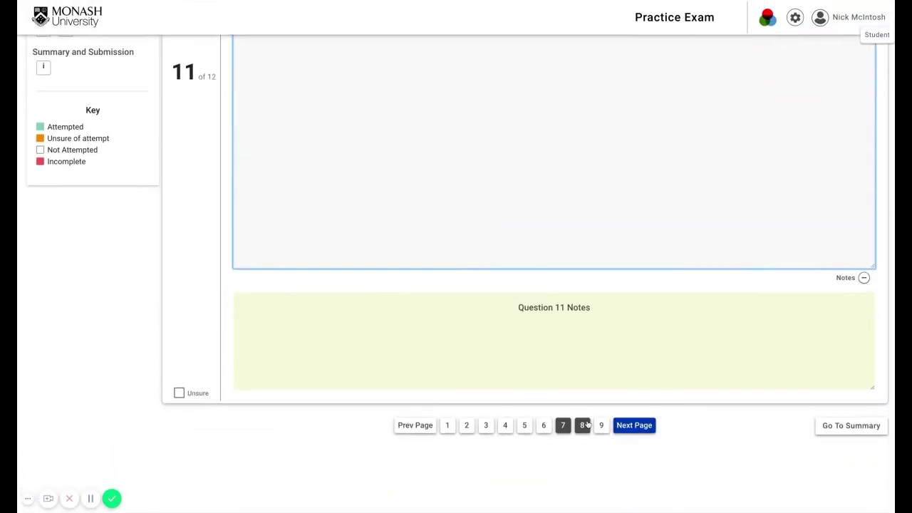
Tick question 12 as answered on paper and continue to the submission instructions page.
click(586, 425)
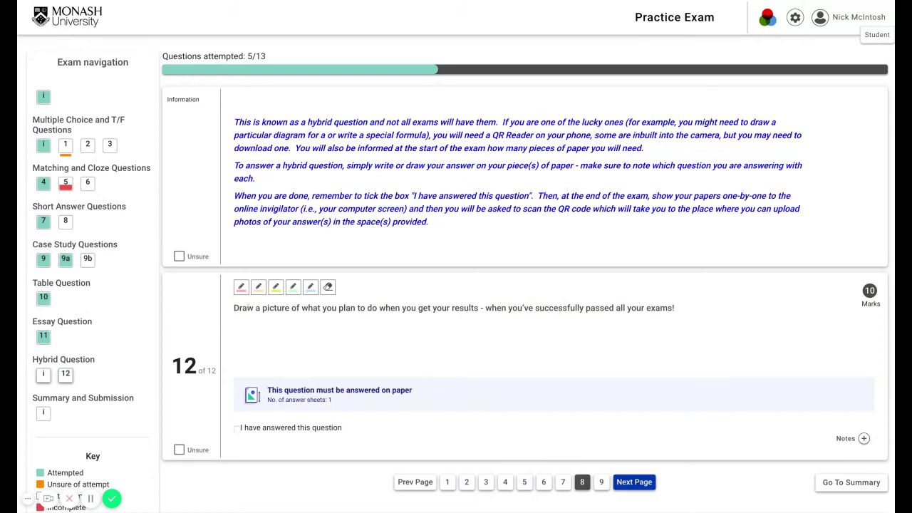
double_click(242, 307)
click(237, 428)
double_click(390, 209)
drag(558, 209, 591, 209)
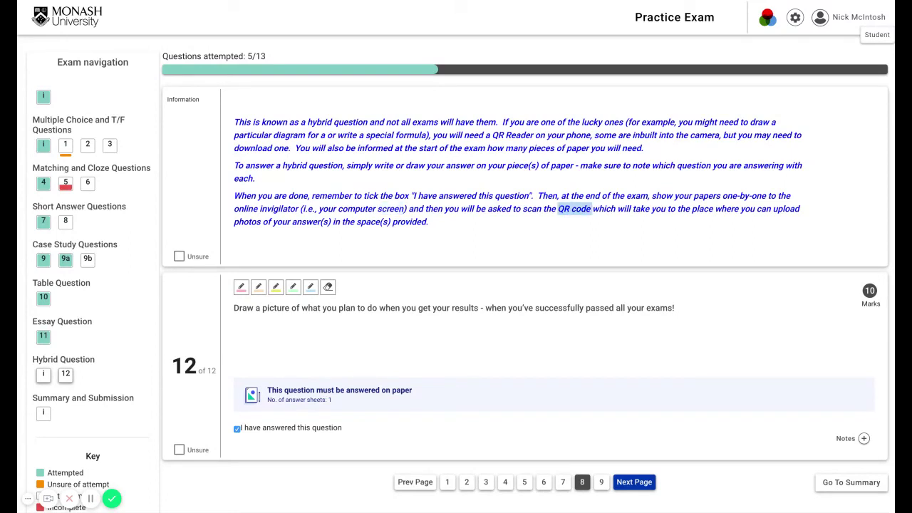
click(634, 483)
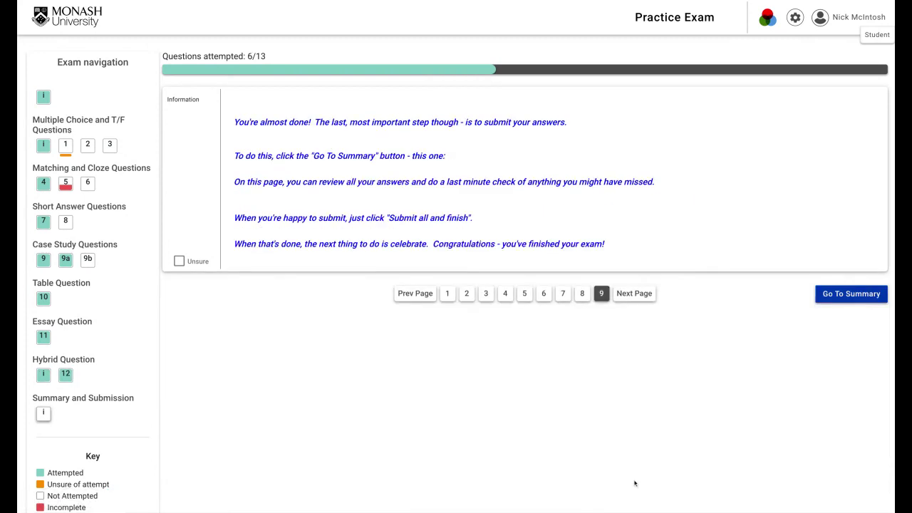
Open the question summary and choose Submit all and finish.
click(642, 297)
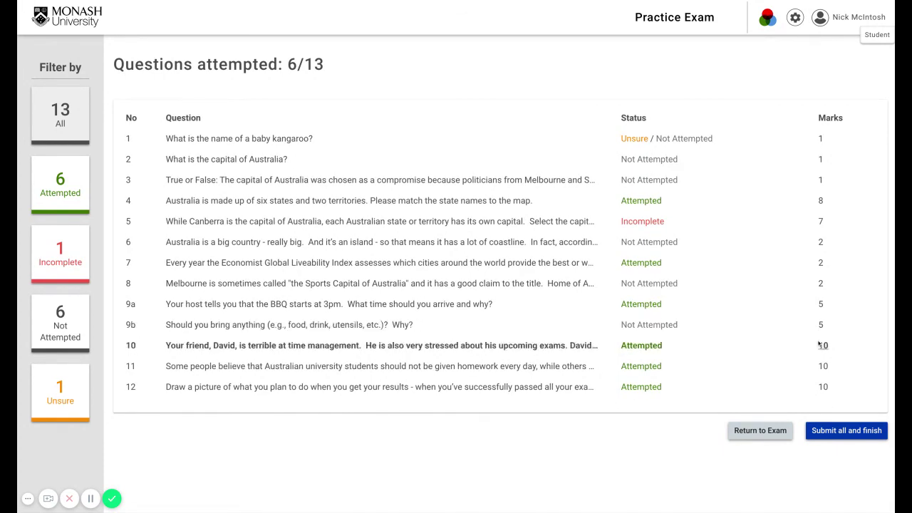
click(832, 431)
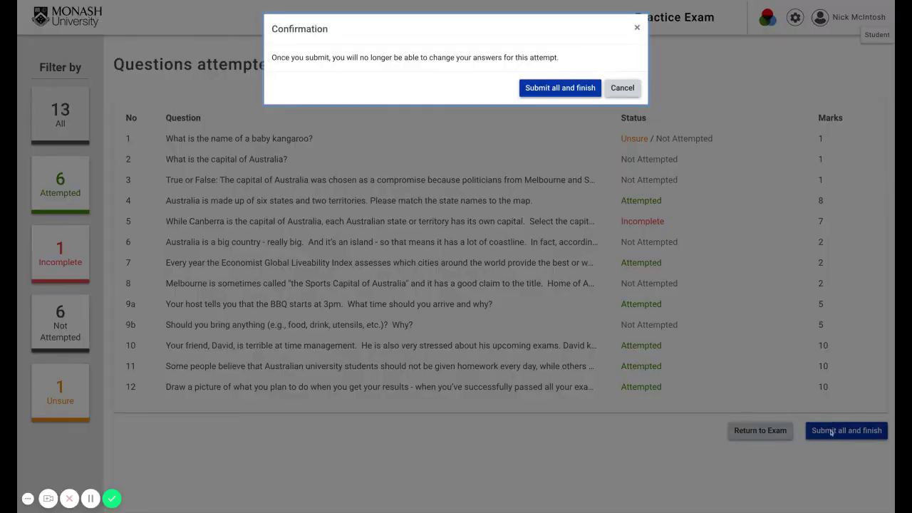